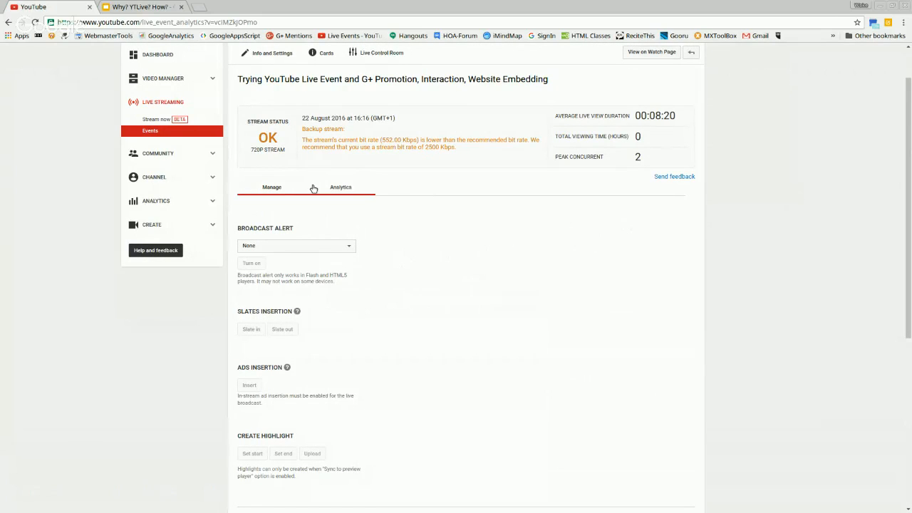
Look over the Video Manager and the Creator Studio dashboard, and open the Live Events page, highlighting its web address
left_click(158, 81)
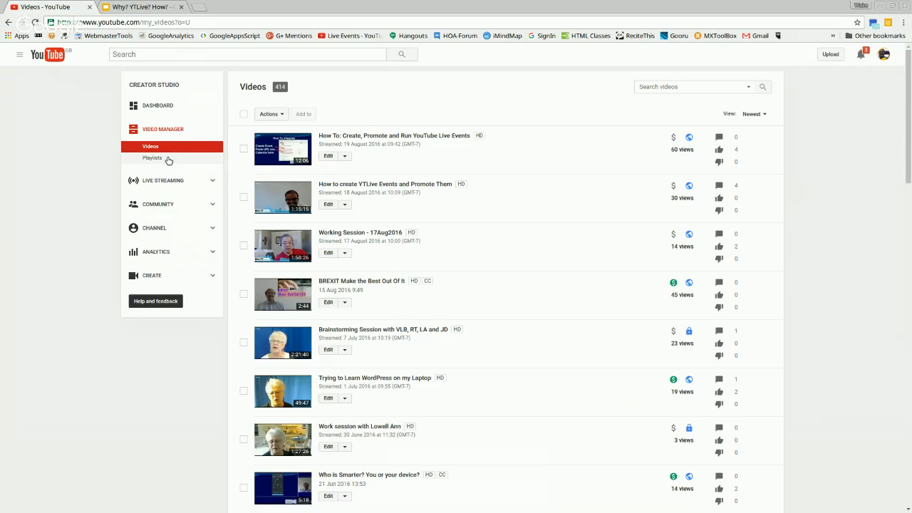
left_click(164, 108)
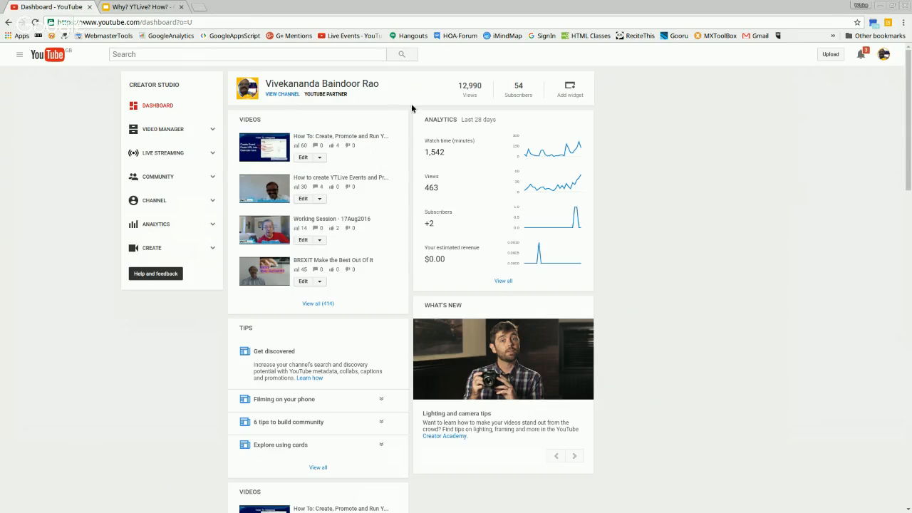
left_click(336, 36)
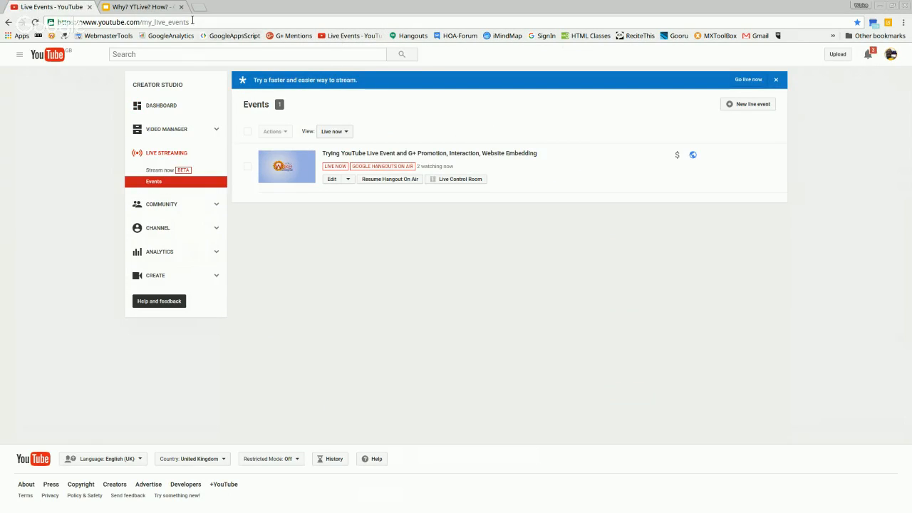
left_click_drag(191, 22, 58, 22)
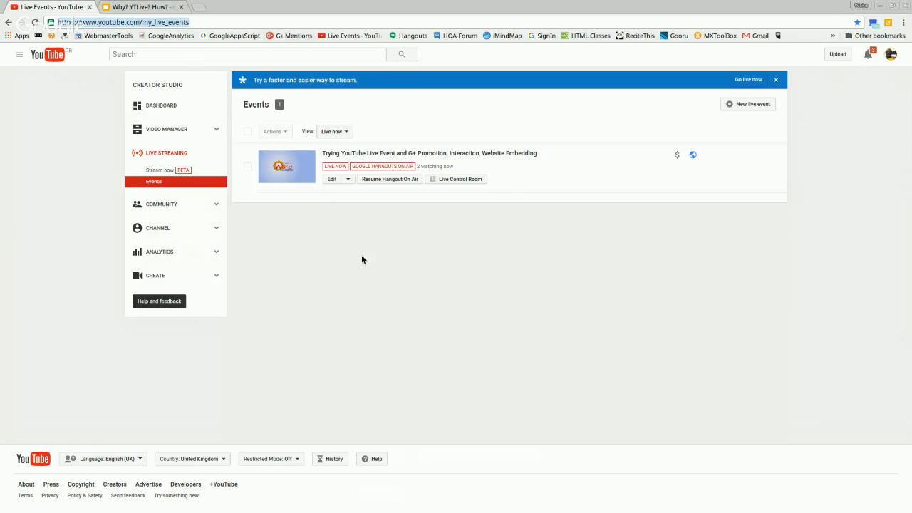
Start a new live event and title it "Demo"
left_click(749, 107)
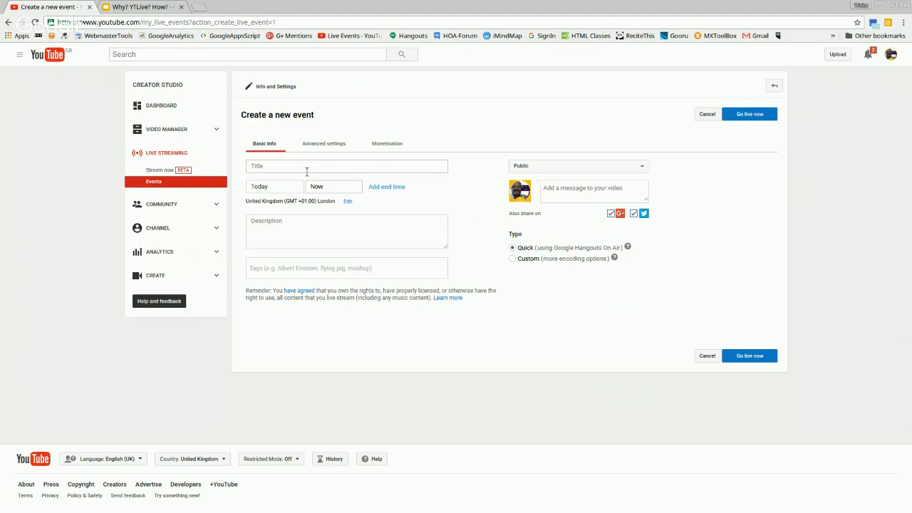
left_click(399, 166)
type("Demo")
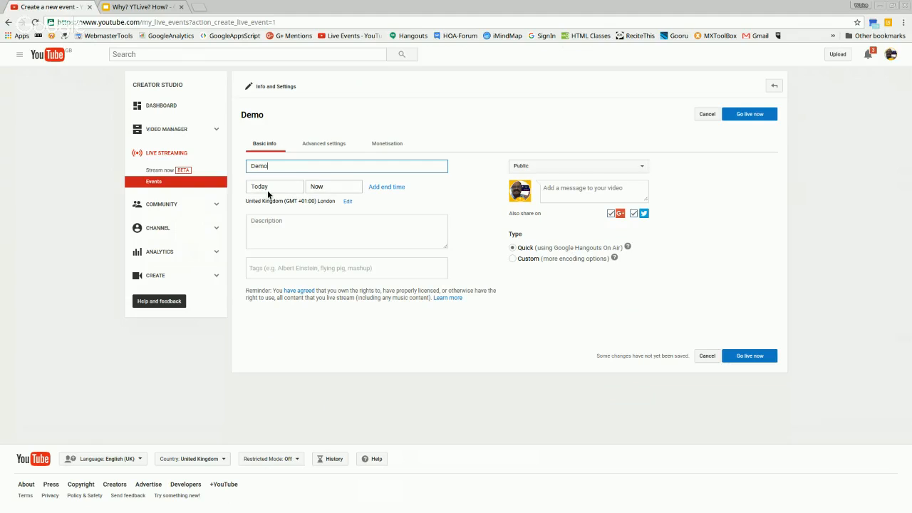
Set the event's start date to Today and its start time to Now
left_click(267, 190)
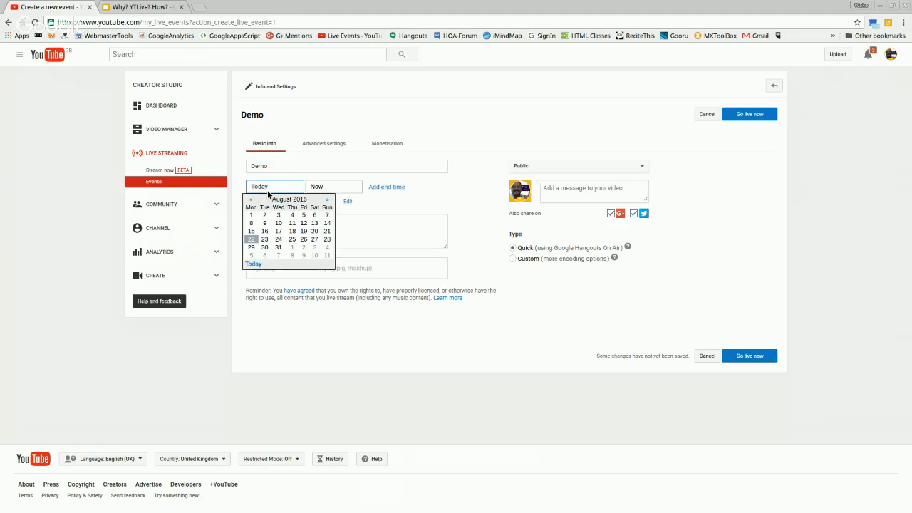
left_click(260, 247)
left_click(321, 186)
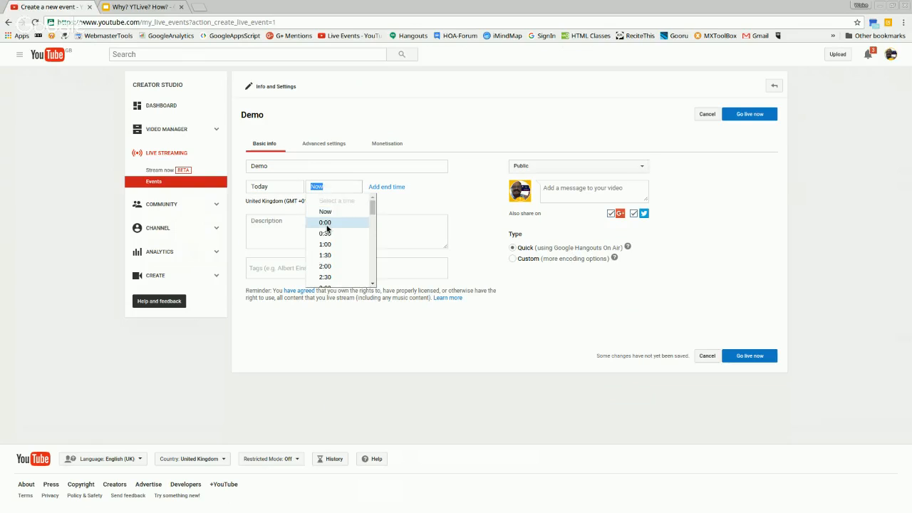
left_click(321, 209)
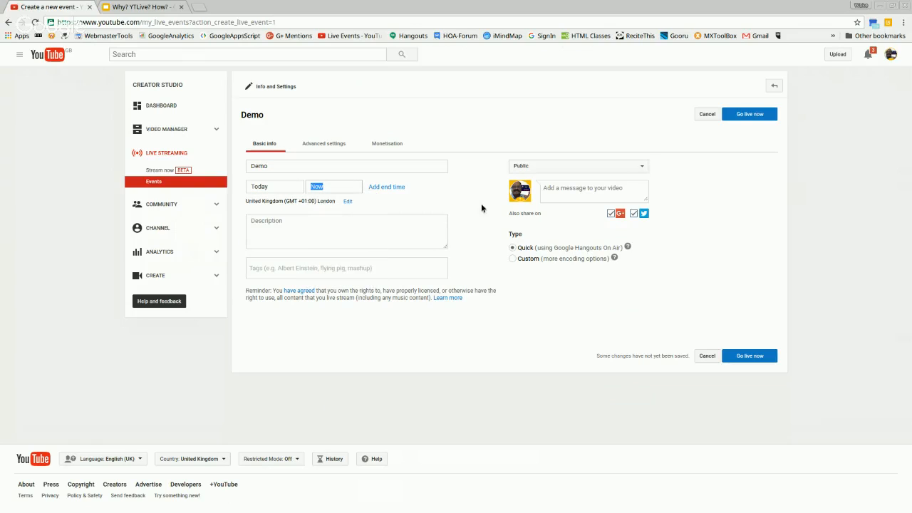
Turn off sharing of the event to Google+ and Twitter, leaving the accompanying message empty
left_click(572, 193)
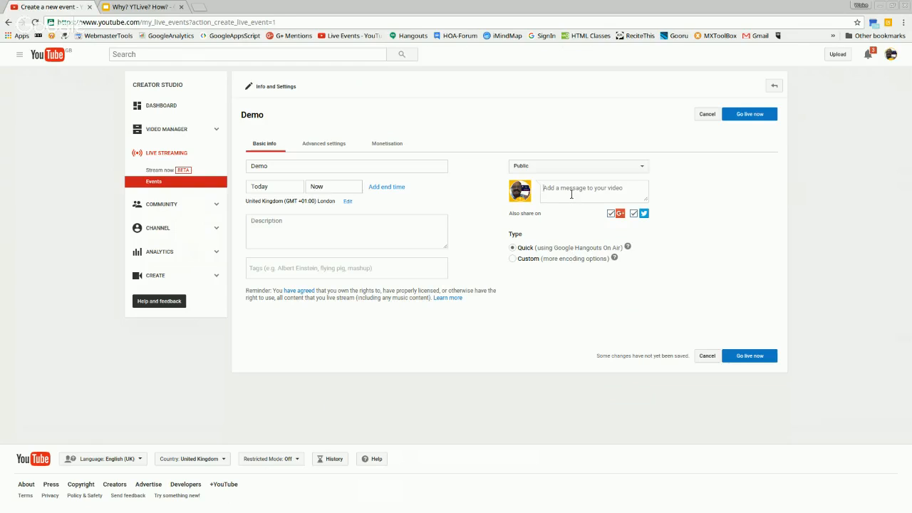
left_click(611, 213)
left_click(634, 214)
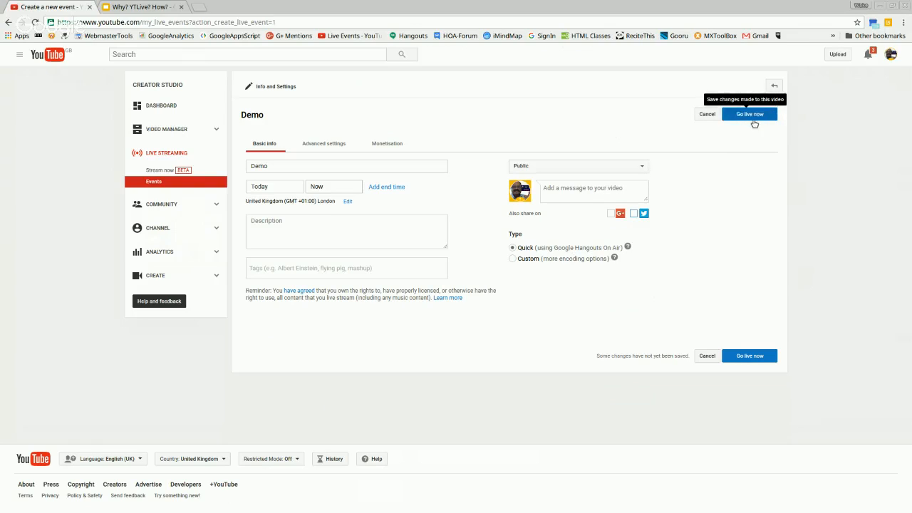
Schedule the Demo event for today at 16:00 and create it
left_click(289, 188)
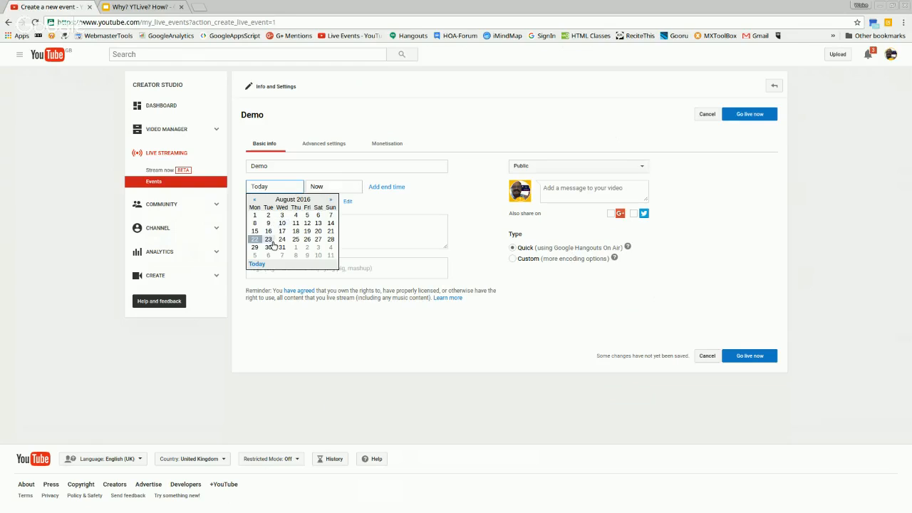
left_click(262, 234)
left_click(339, 191)
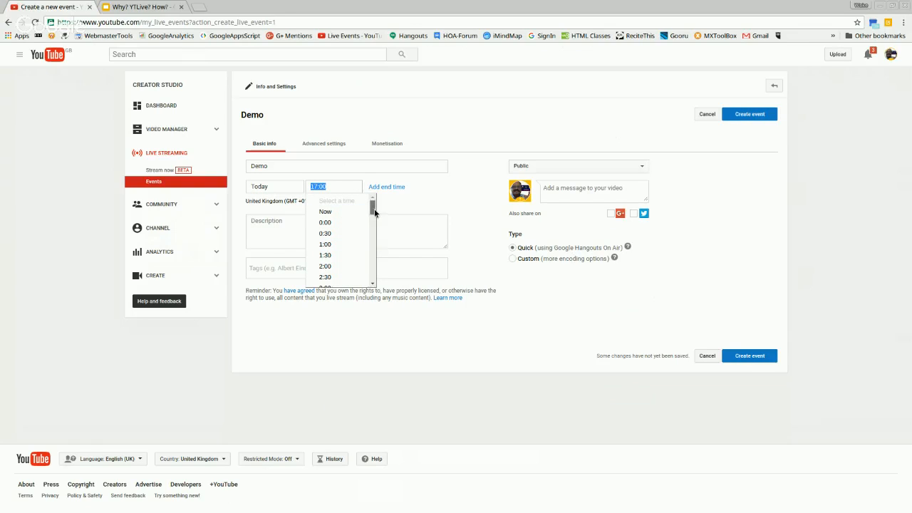
left_click_drag(372, 210, 380, 260)
left_click(329, 246)
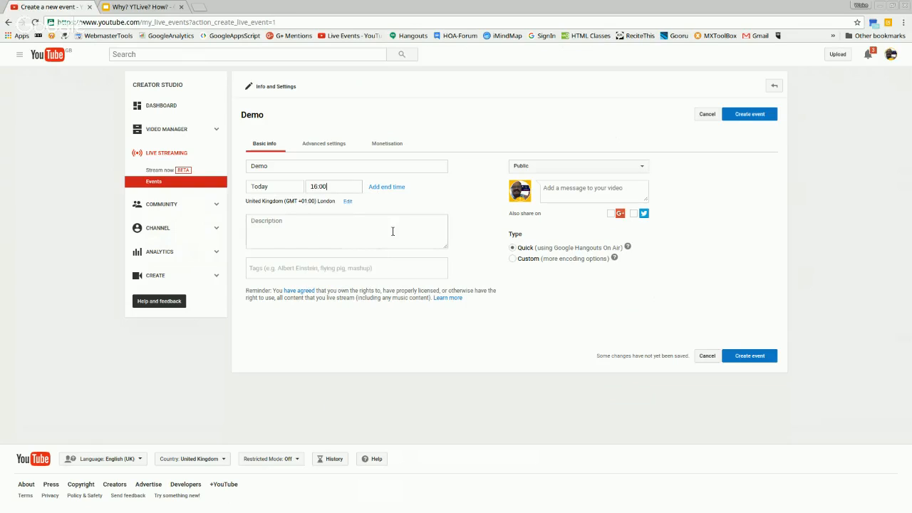
left_click(760, 121)
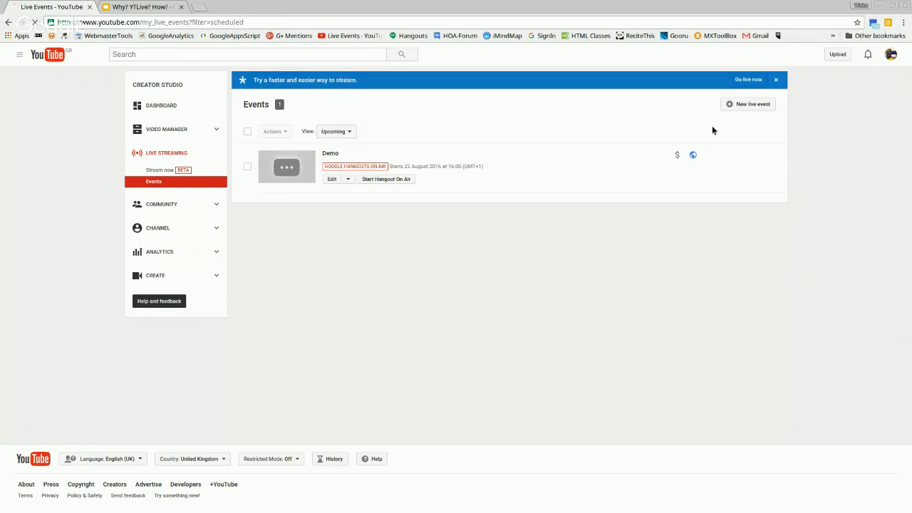
Open the Demo event's watch page and display its sharing options
left_click(333, 154)
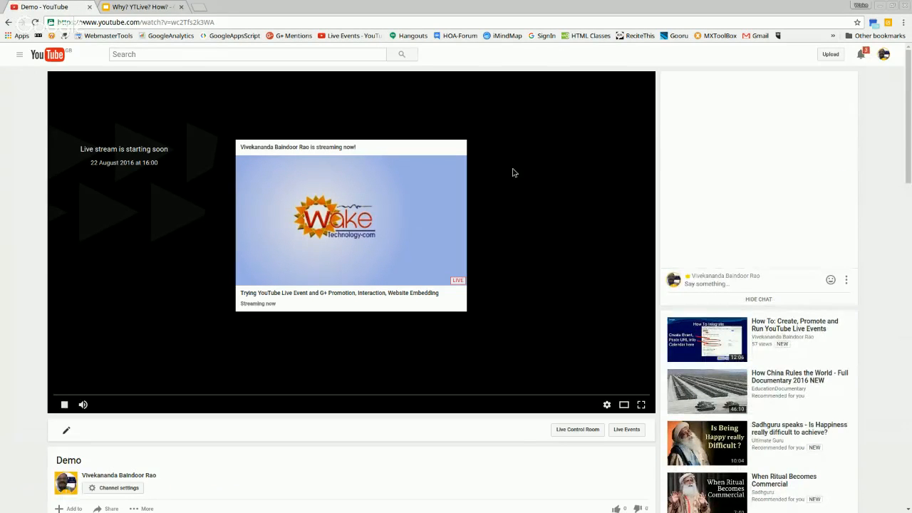
scroll(262, 396, "down", 1)
scroll(262, 396, "down", 2)
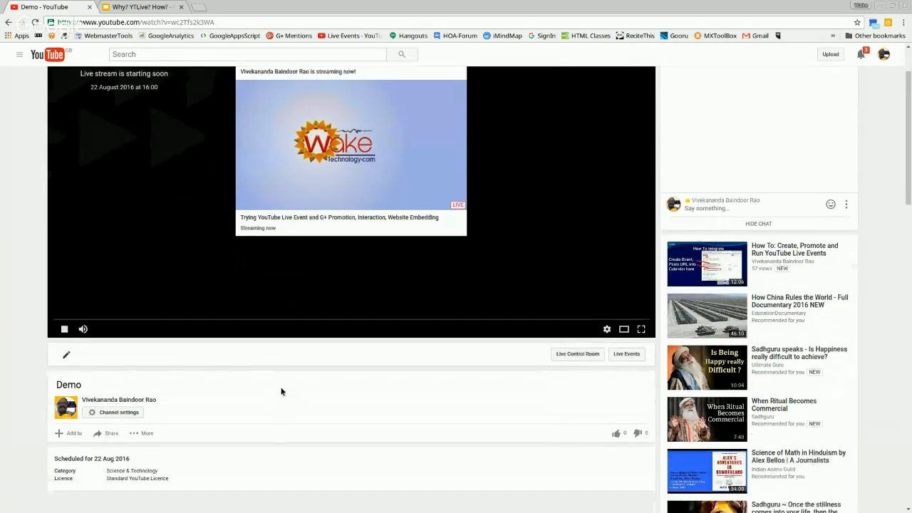
scroll(274, 327, "down", 1)
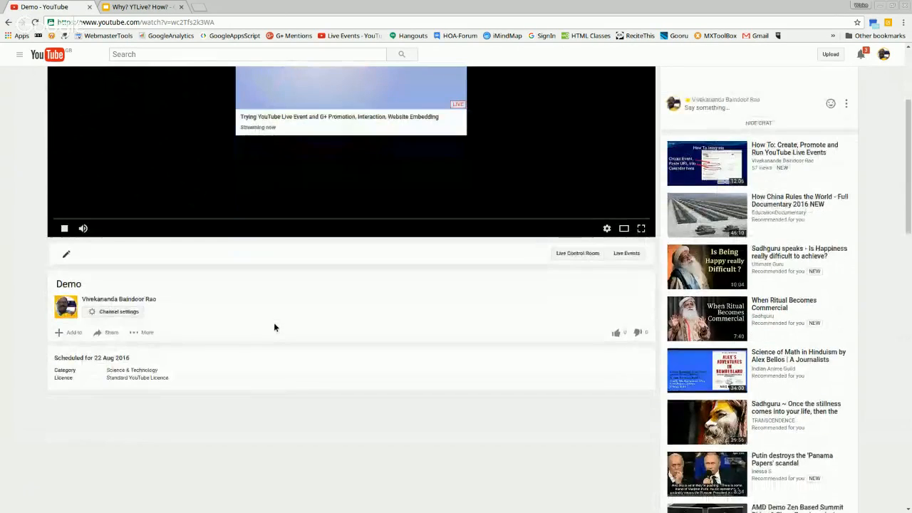
left_click(114, 343)
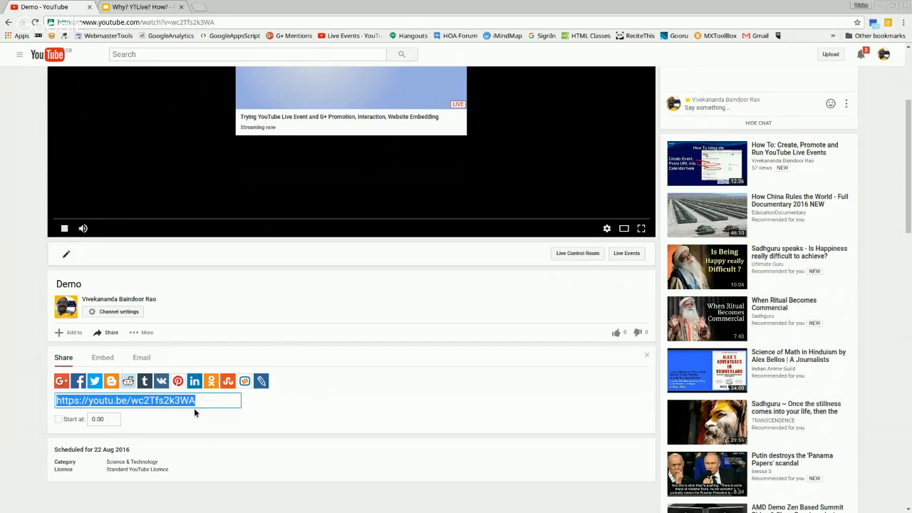
Highlight the Demo event's full short share link for viewing, and clear the selection
left_click(200, 407)
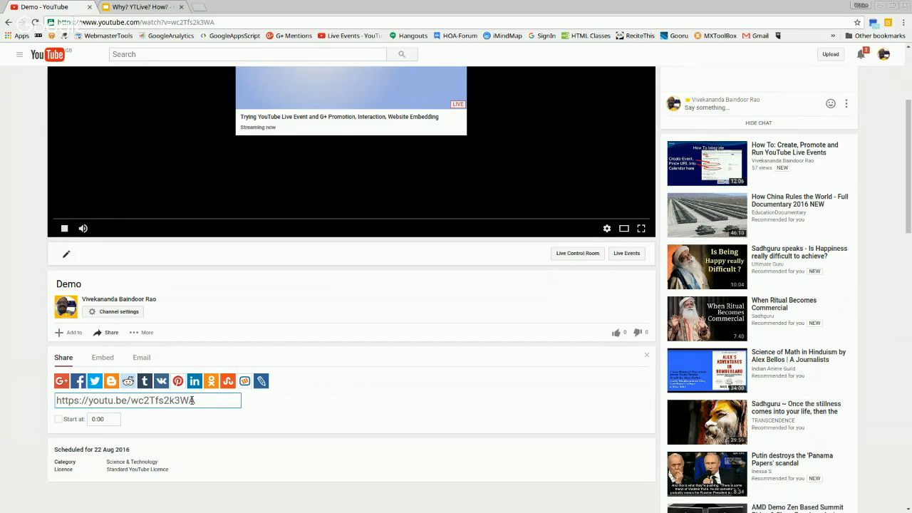
left_click_drag(202, 406, 54, 408)
left_click(317, 400)
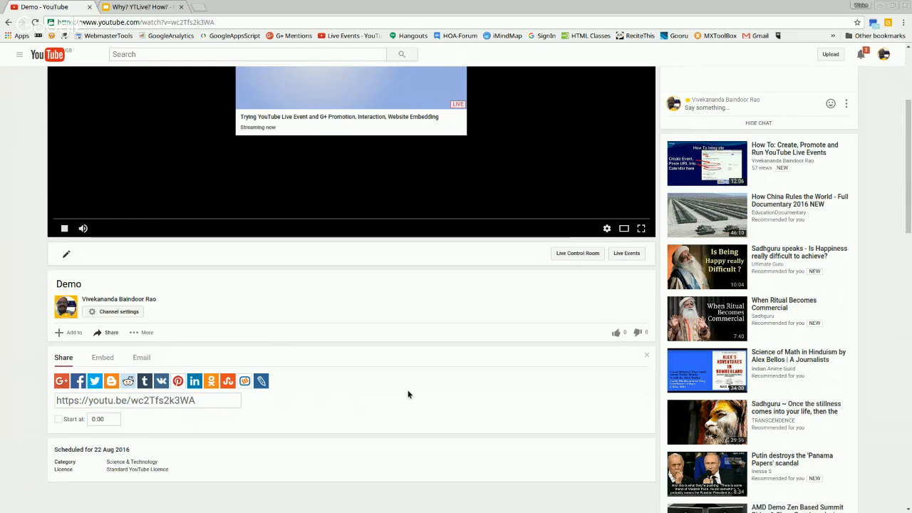
Set the share link's start time to 10:00 so the address includes t=10m
scroll(410, 393, "down", 1)
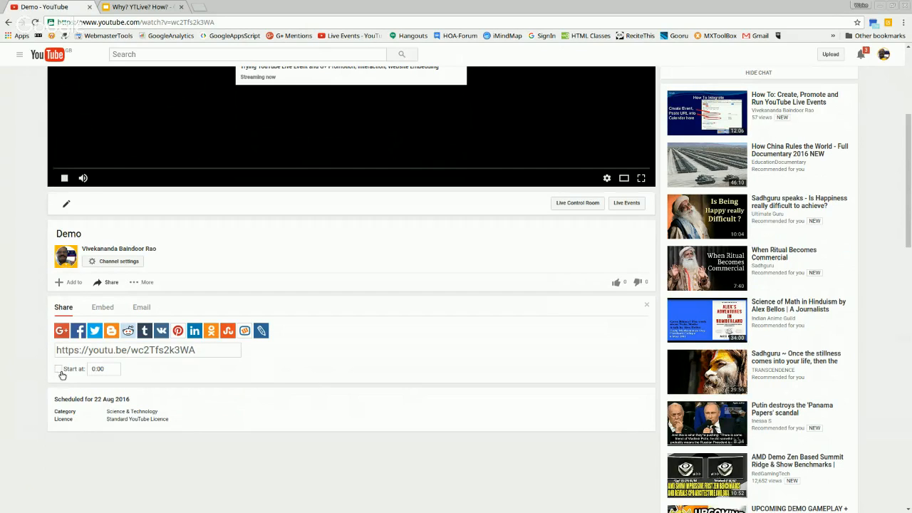
left_click(100, 372)
left_click(59, 369)
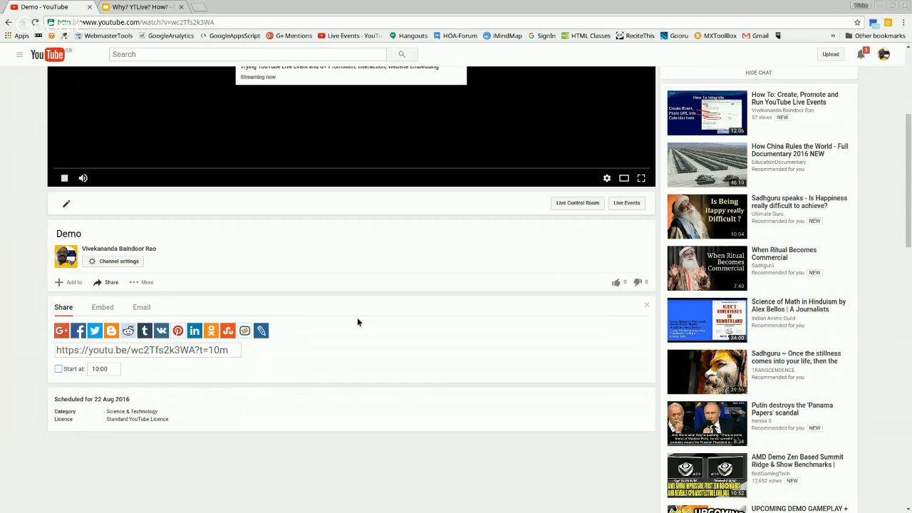